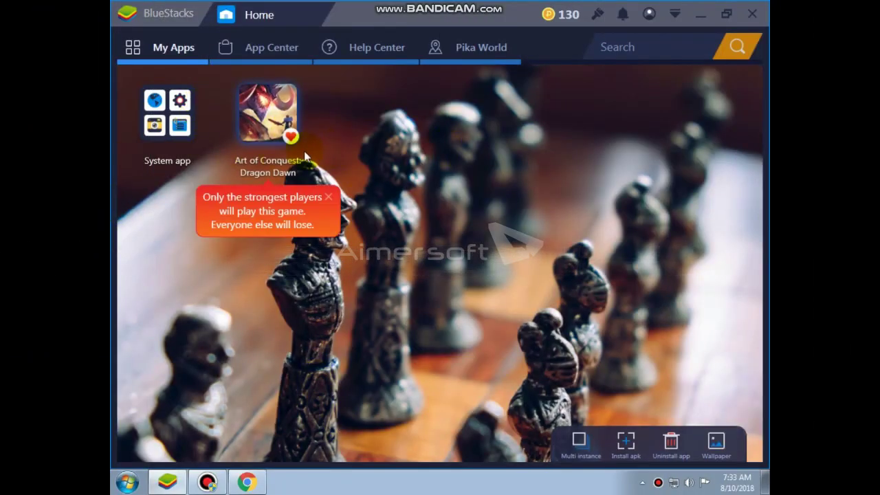
Install the KineMaster APK from the Apks folder inside MY FILES on the Media (E:) drive
{"action": "left_click", "coordinate": [634, 447]}
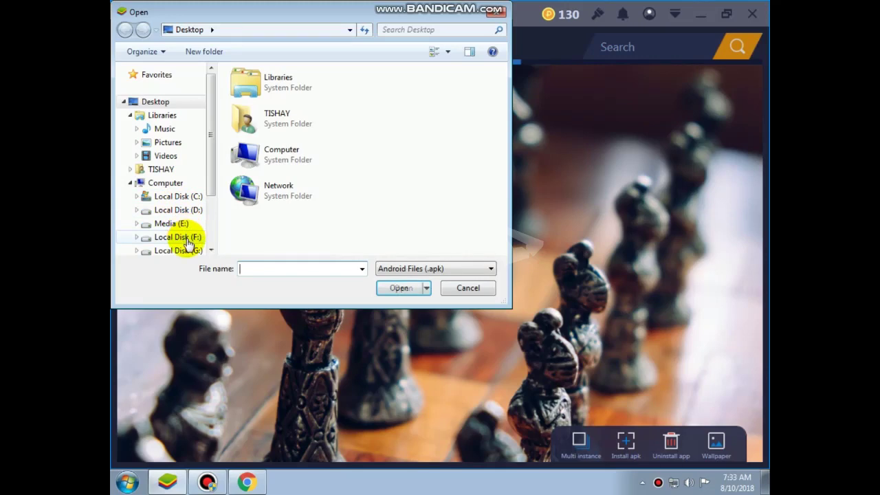
{"action": "left_click", "coordinate": [191, 225]}
{"action": "double_click", "coordinate": [261, 81]}
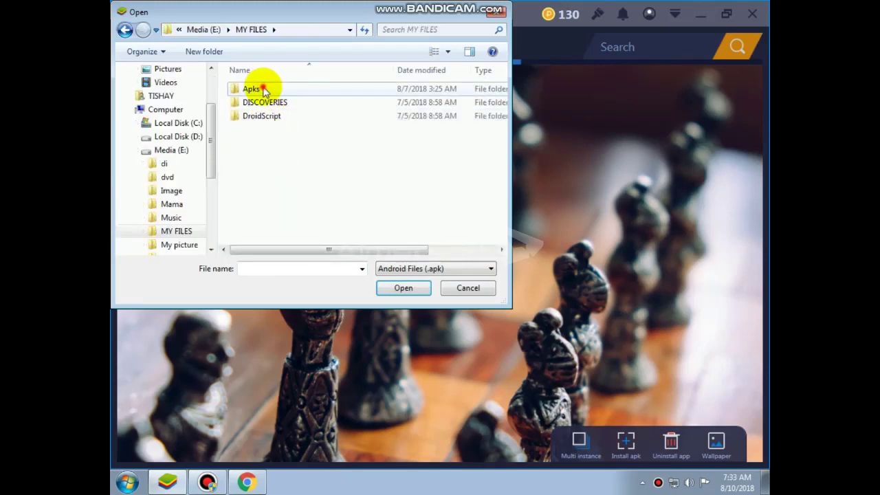
{"action": "double_click", "coordinate": [262, 90]}
{"action": "double_click", "coordinate": [260, 89]}
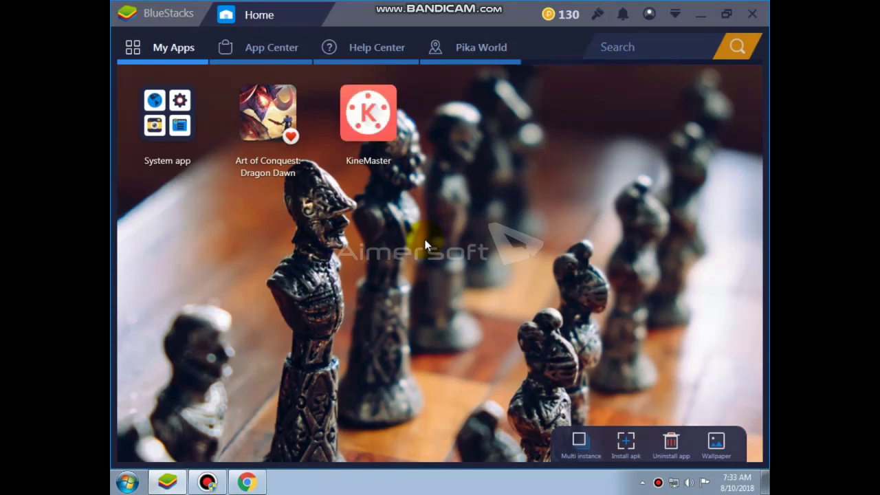
Launch KineMaster and create a new empty project
{"action": "left_click", "coordinate": [364, 151]}
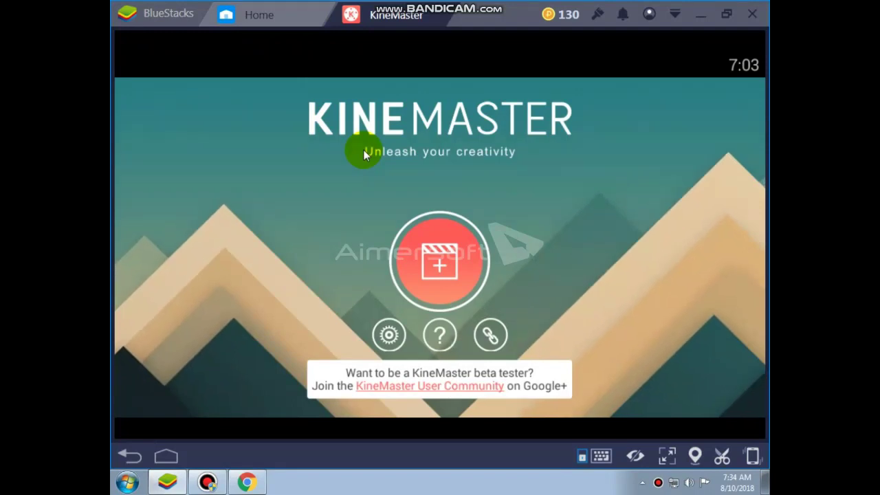
{"action": "left_click", "coordinate": [432, 260]}
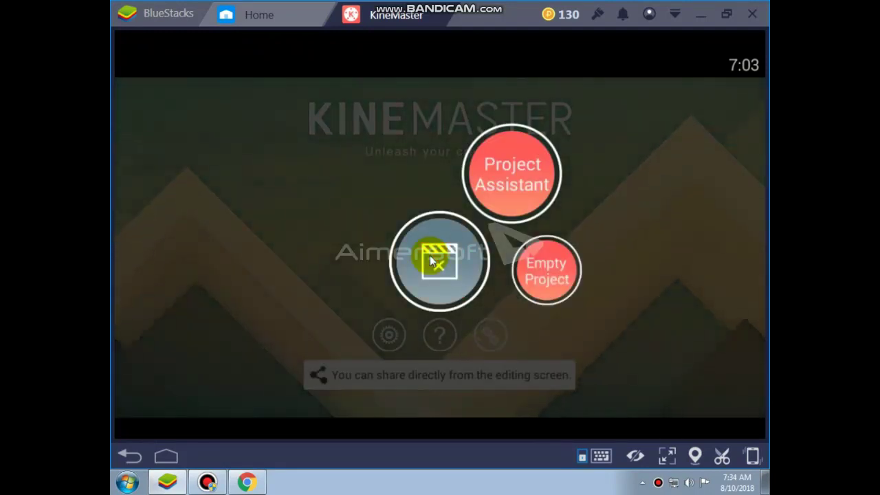
{"action": "left_click", "coordinate": [543, 277]}
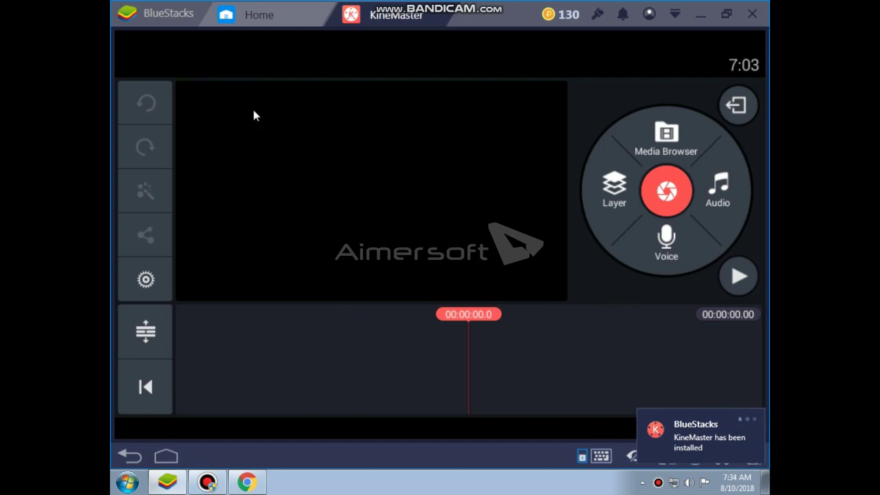
{"action": "left_click", "coordinate": [664, 135]}
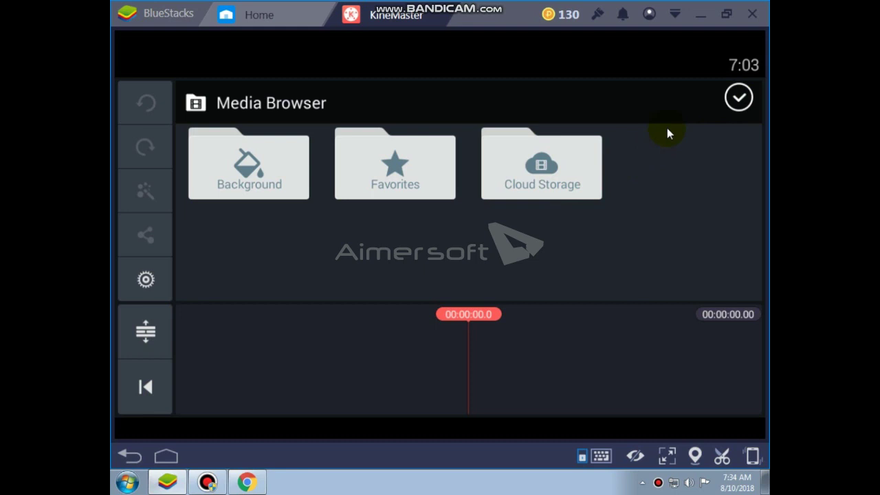
{"action": "left_click", "coordinate": [736, 109]}
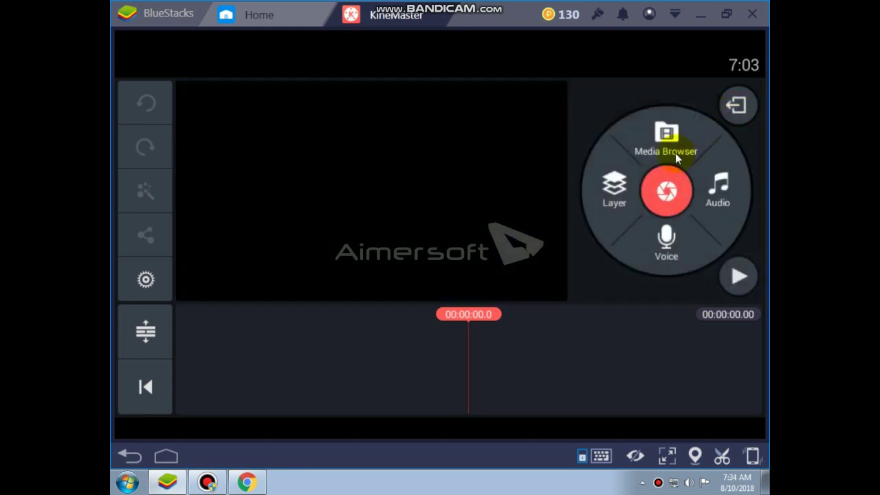
{"action": "left_click", "coordinate": [664, 133]}
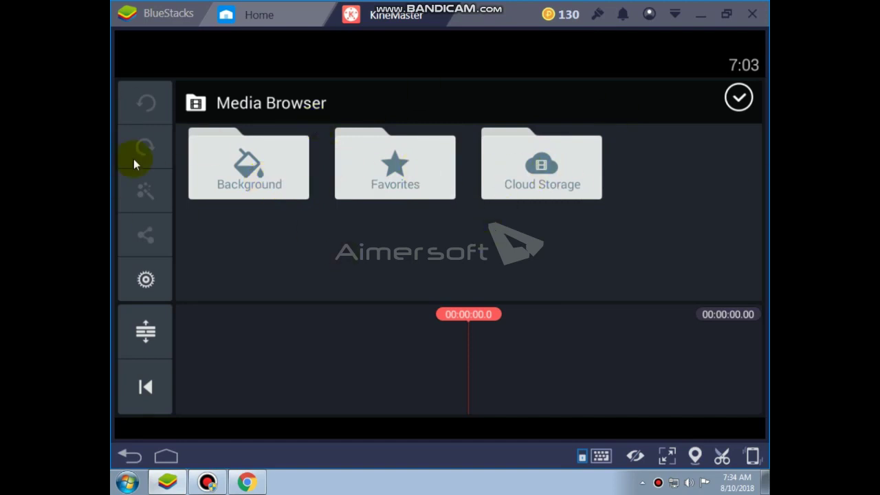
{"action": "left_click", "coordinate": [738, 100]}
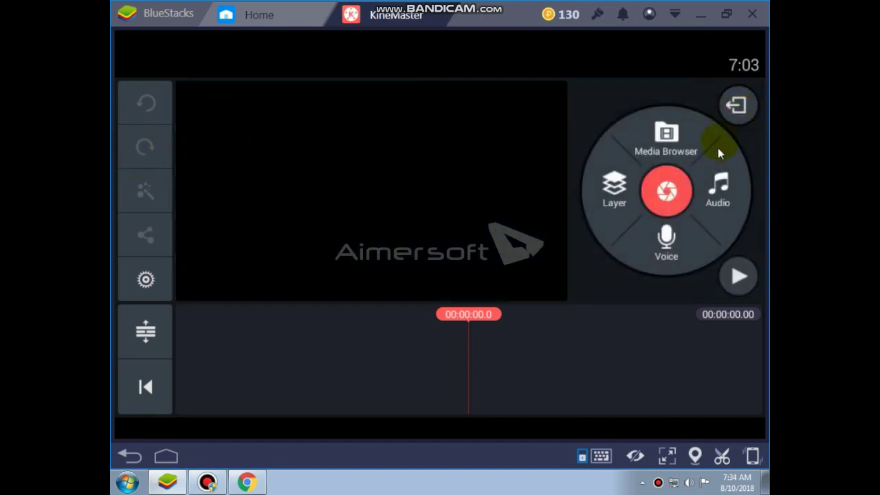
{"action": "key", "text": "super+Down"}
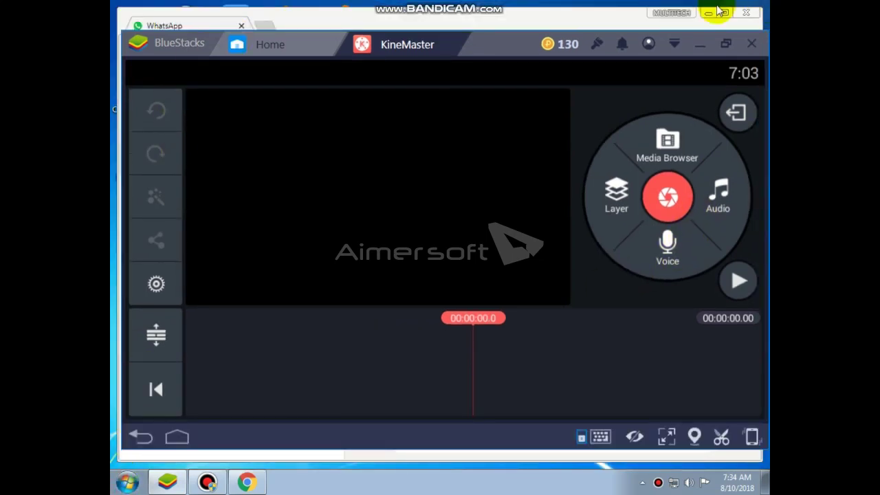
{"action": "left_click", "coordinate": [720, 42]}
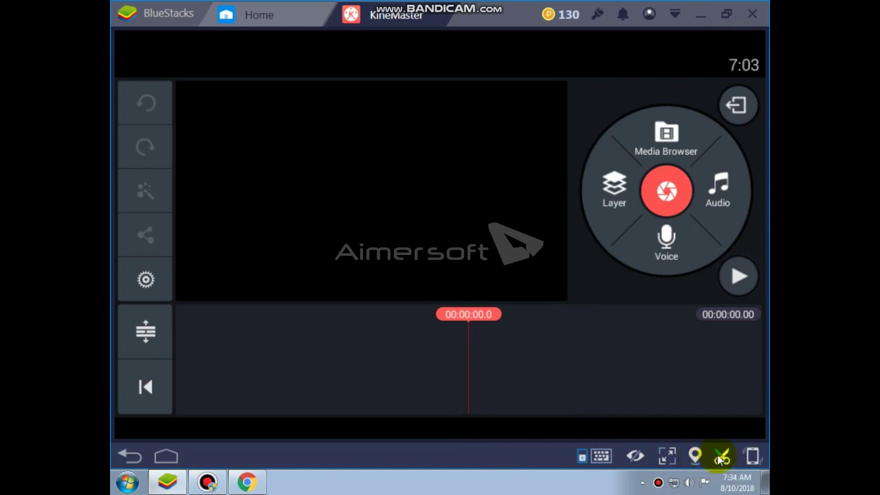
{"action": "left_click", "coordinate": [613, 195]}
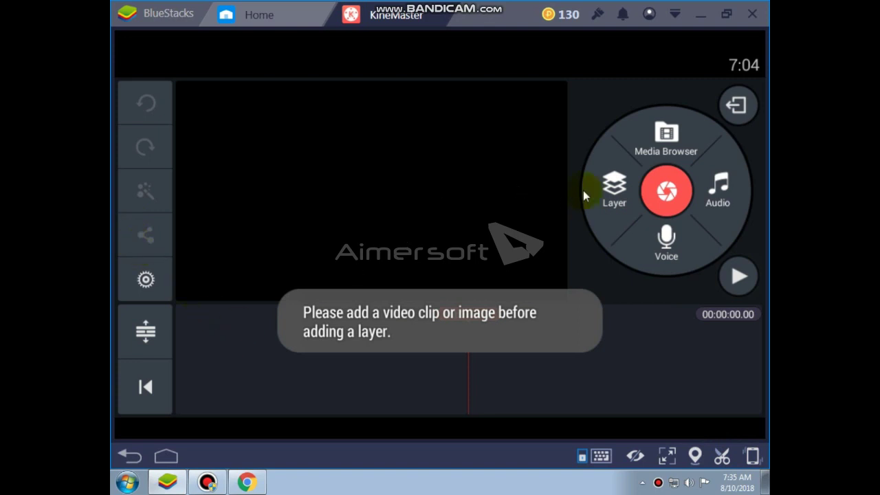
Add the light orange solid-colour background from the media library's Background folder as the first clip
{"action": "left_click", "coordinate": [666, 141]}
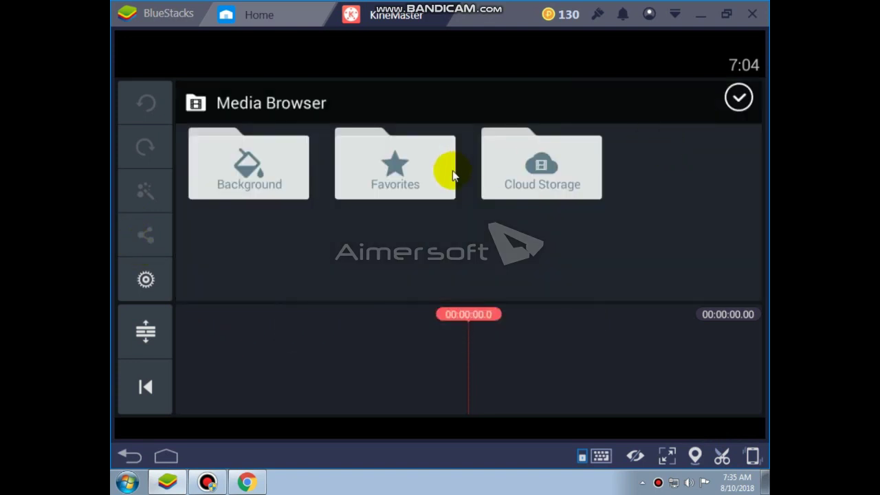
{"action": "left_click", "coordinate": [284, 167]}
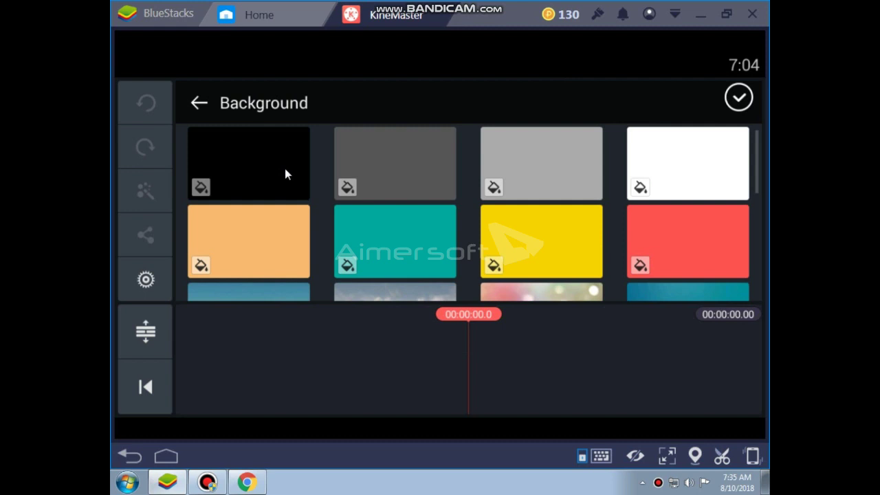
{"action": "scroll", "coordinate": [321, 187], "scroll_direction": "down", "scroll_amount": 1}
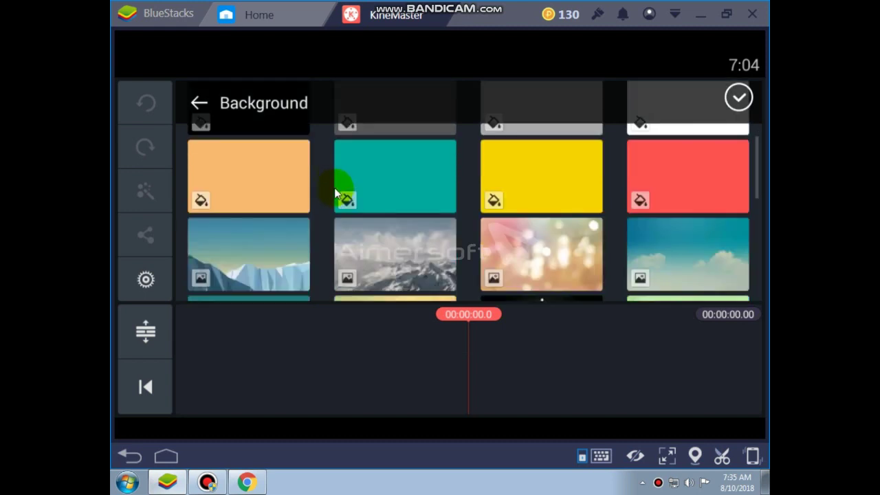
{"action": "left_click", "coordinate": [225, 173]}
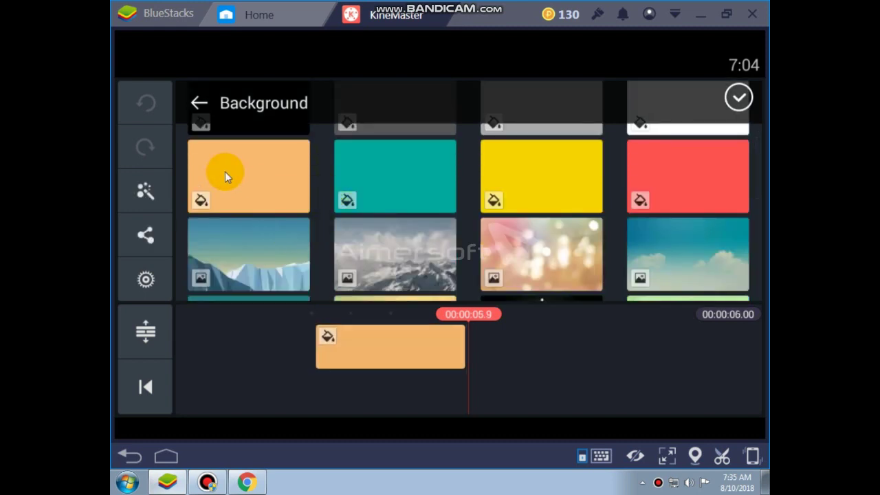
{"action": "left_click", "coordinate": [737, 98]}
Add a text layer reading MULTITECH TALKS near the start of the timeline and enlarge it on the preview
{"action": "left_click_drag", "start_coordinate": [432, 358], "coordinate": [496, 350]}
{"action": "left_click_drag", "start_coordinate": [559, 346], "coordinate": [607, 337]}
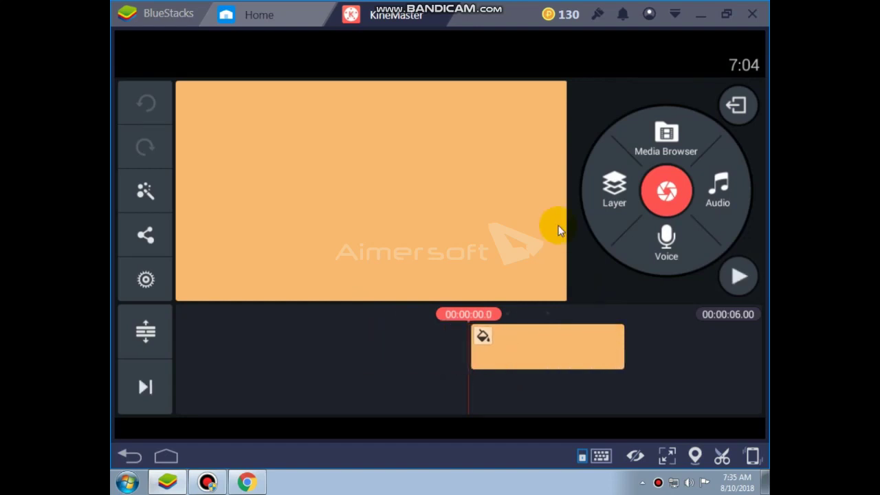
{"action": "left_click_drag", "start_coordinate": [554, 335], "coordinate": [542, 337]}
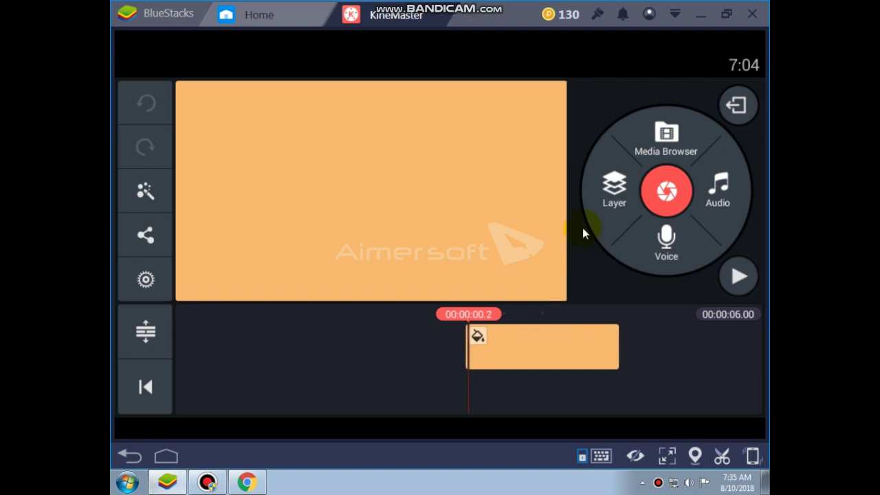
{"action": "left_click", "coordinate": [603, 204]}
{"action": "left_click", "coordinate": [560, 231]}
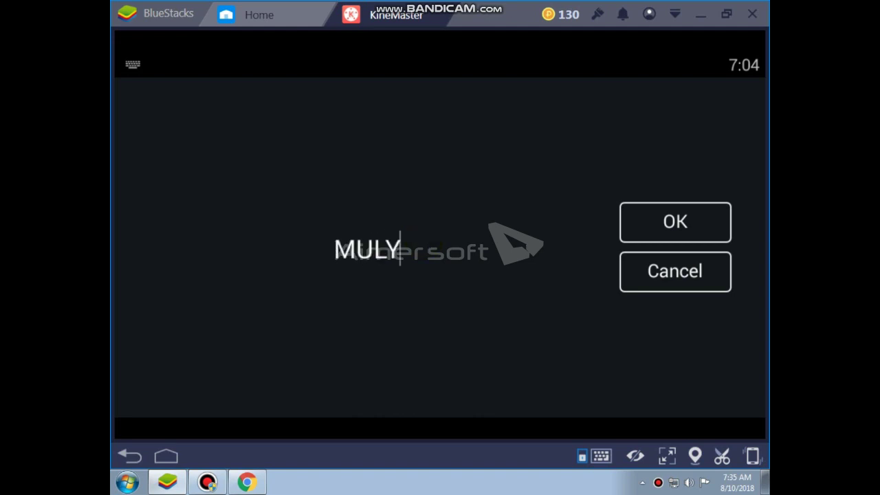
{"action": "key", "text": "BackSpace"}
{"action": "type", "text": "TITECH"}
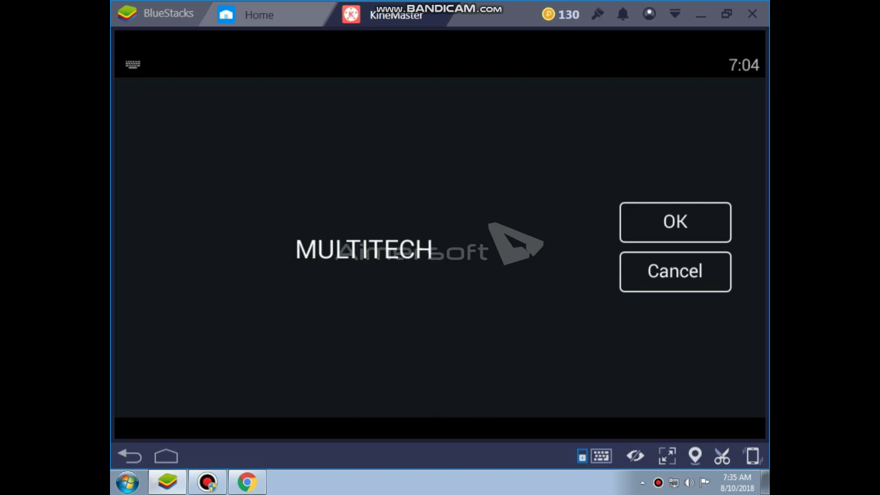
{"action": "type", "text": " TALKS"}
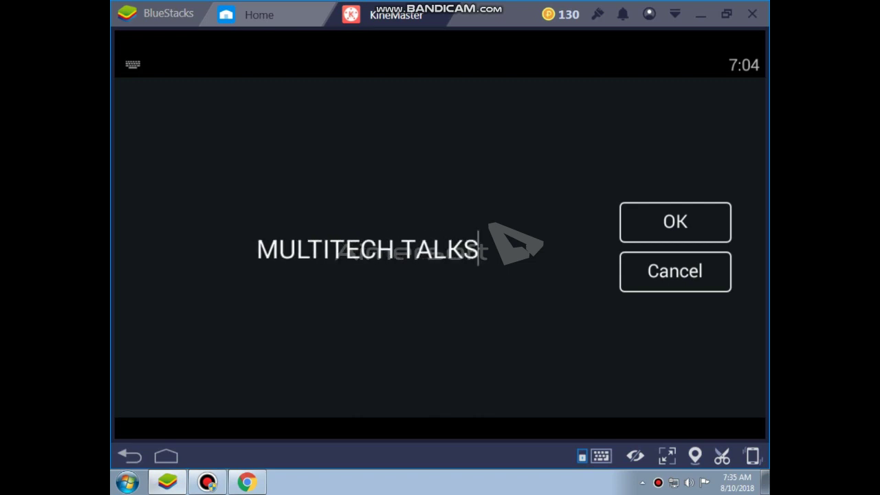
{"action": "left_click", "coordinate": [715, 235]}
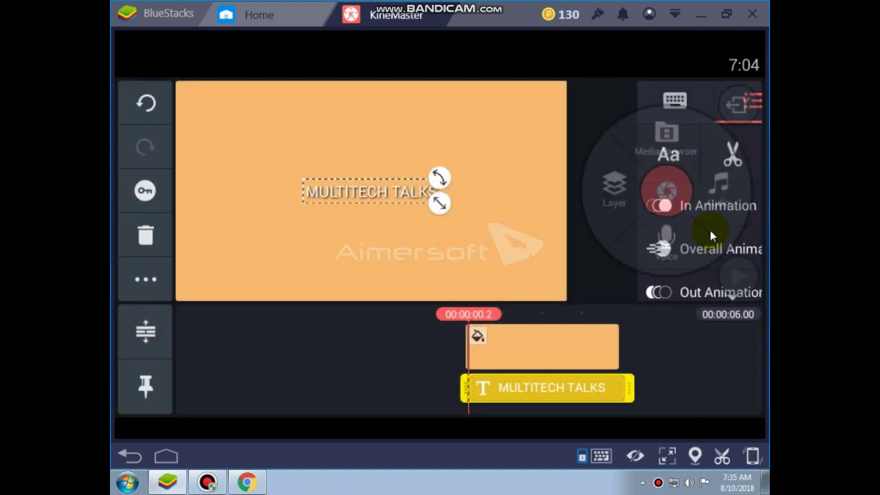
{"action": "left_click_drag", "start_coordinate": [438, 204], "coordinate": [473, 248]}
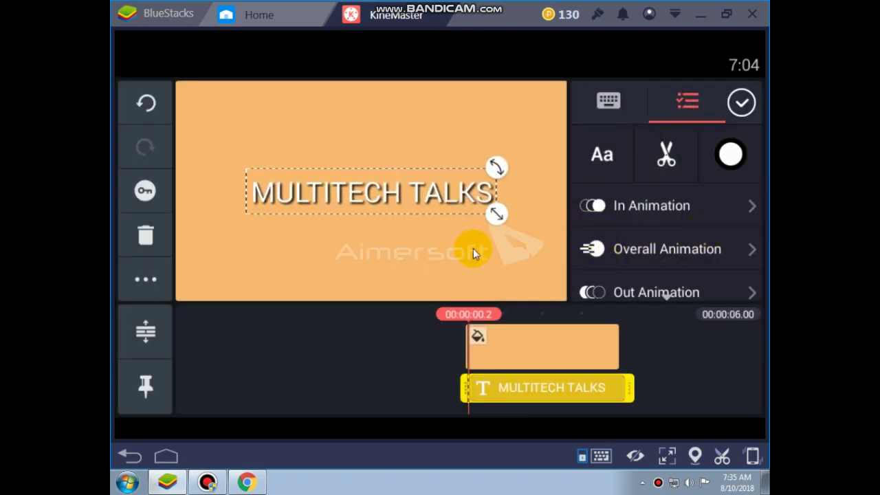
Give the MULTITECH TALKS text a Pop in animation with a duration of 0.5
{"action": "left_click", "coordinate": [711, 203]}
{"action": "left_click", "coordinate": [628, 197]}
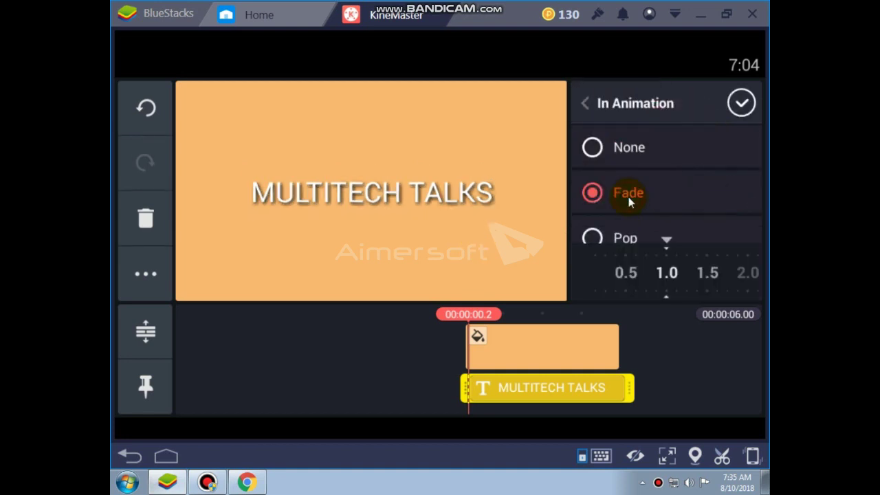
{"action": "left_click", "coordinate": [630, 235]}
{"action": "left_click", "coordinate": [700, 271]}
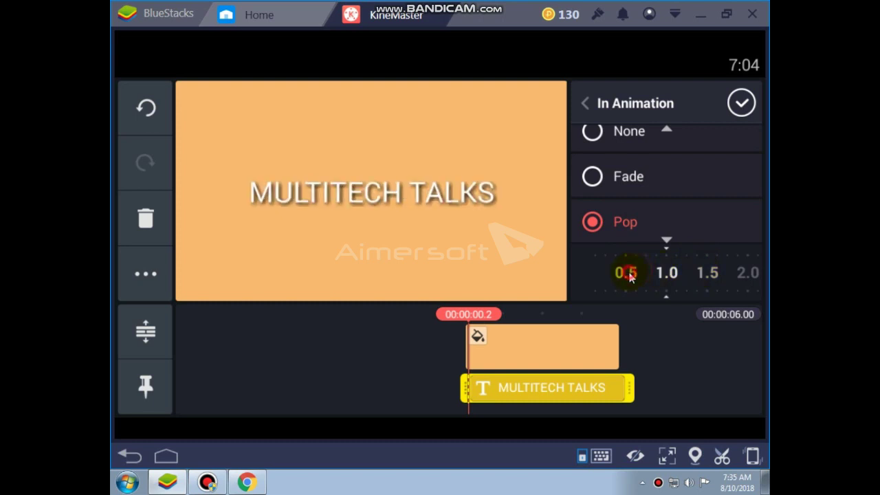
{"action": "left_click_drag", "start_coordinate": [664, 273], "coordinate": [711, 274]}
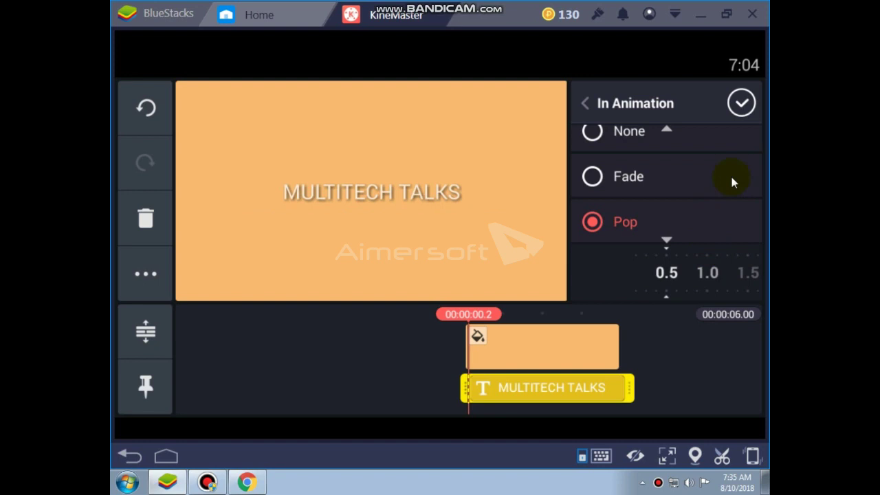
{"action": "left_click", "coordinate": [741, 103]}
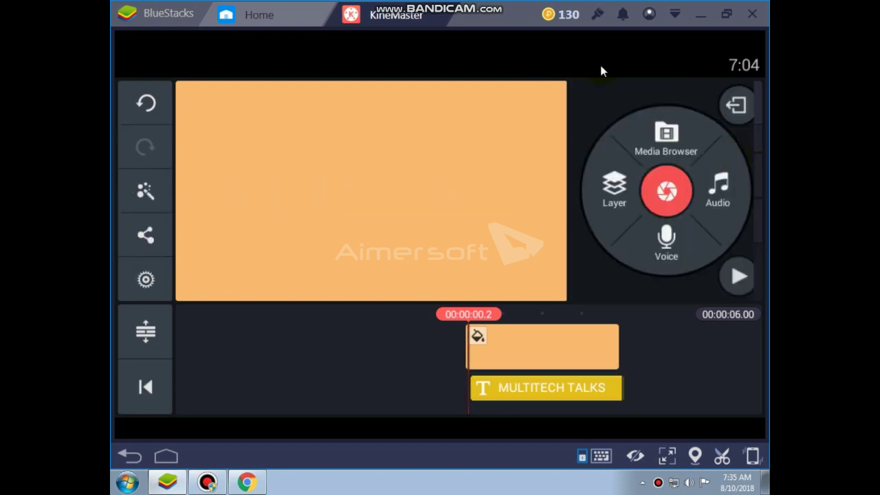
Apply the Squishing overall animation to the MULTITECH TALKS text layer
{"action": "left_click", "coordinate": [511, 387]}
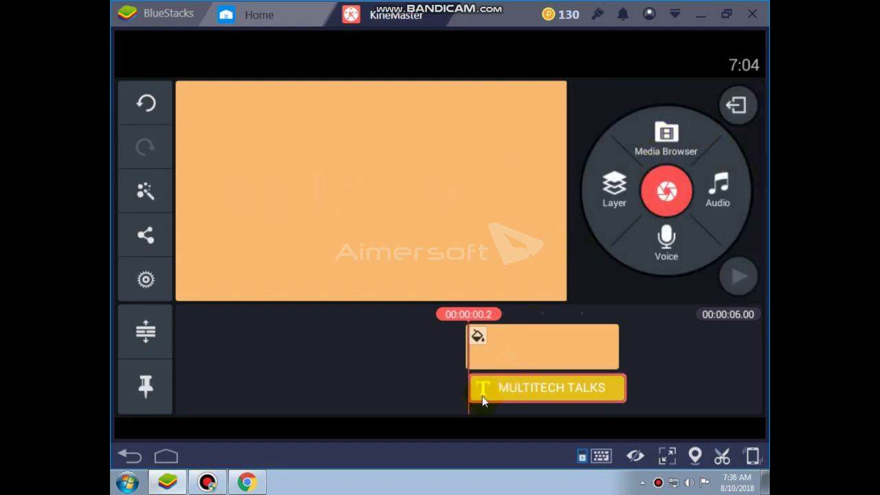
{"action": "left_click", "coordinate": [609, 260]}
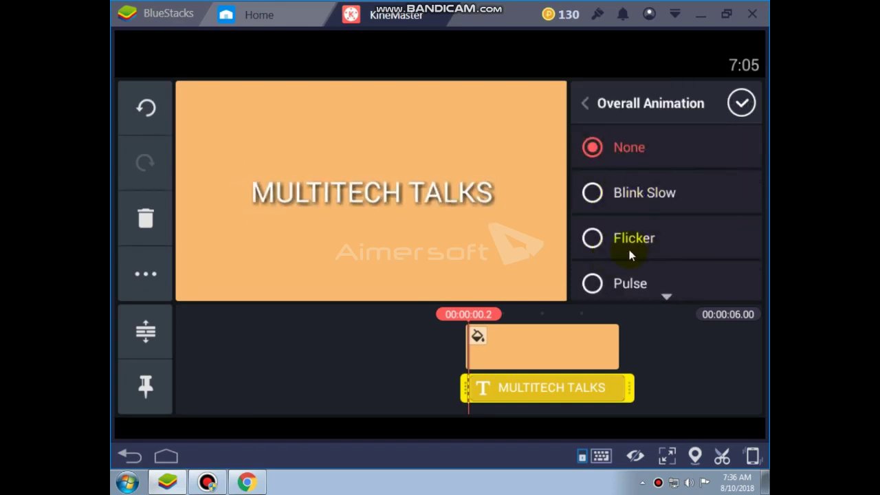
{"action": "scroll", "coordinate": [643, 190], "scroll_direction": "down", "scroll_amount": 1}
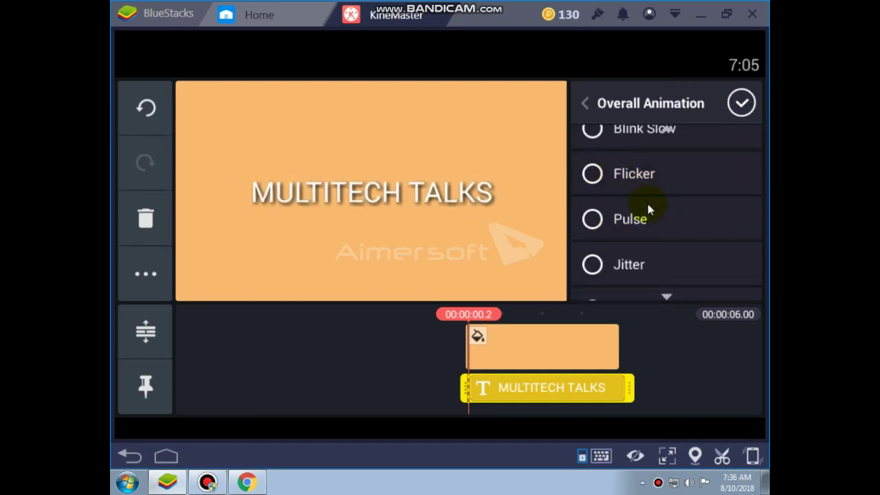
{"action": "scroll", "coordinate": [648, 205], "scroll_direction": "down", "scroll_amount": 3}
{"action": "scroll", "coordinate": [629, 260], "scroll_direction": "down", "scroll_amount": 2}
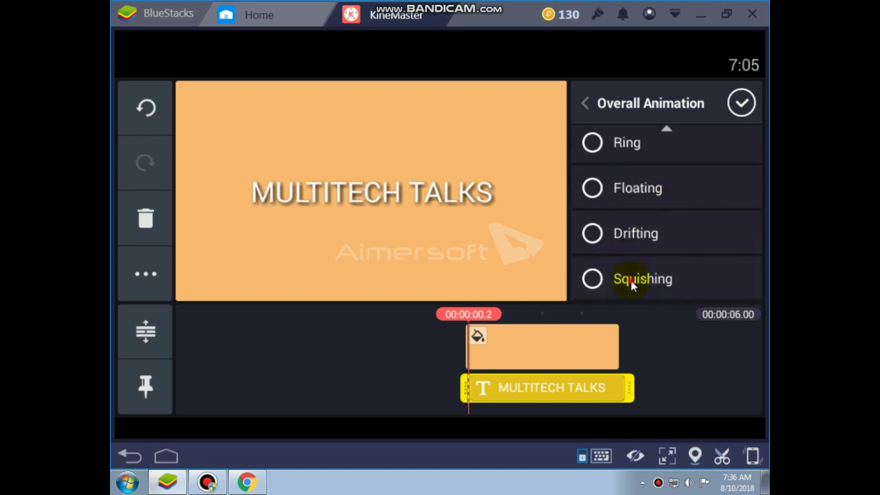
{"action": "left_click", "coordinate": [632, 283]}
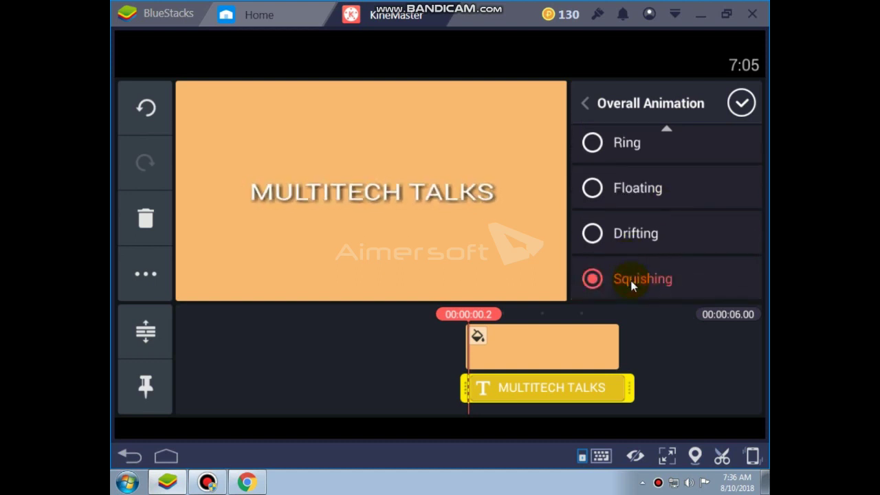
{"action": "left_click", "coordinate": [737, 101]}
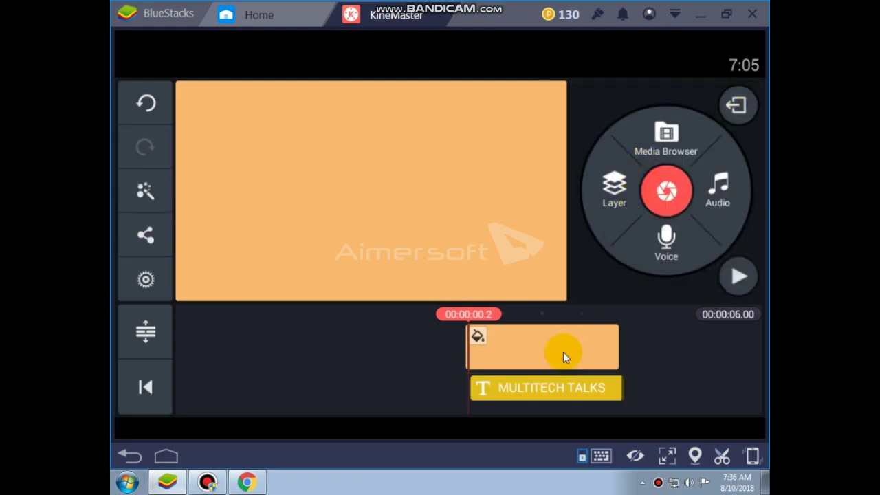
Apply the Fade out animation to the MULTITECH TALKS text layer
{"action": "left_click", "coordinate": [553, 395]}
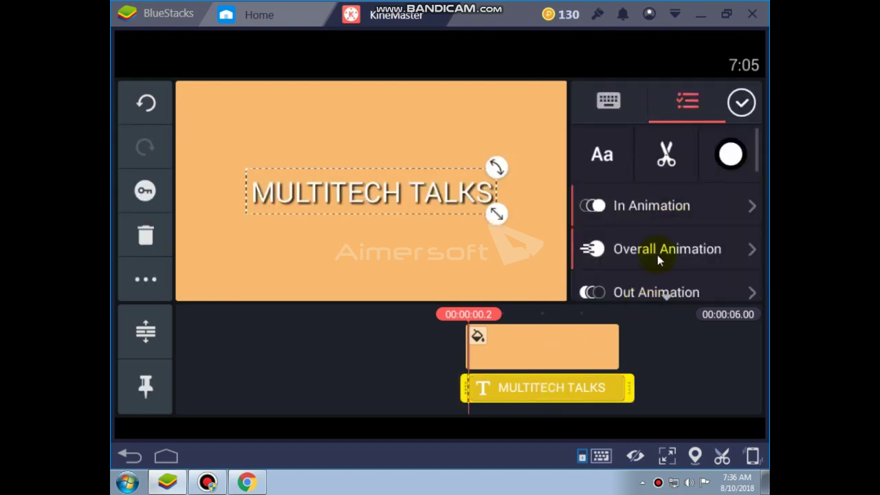
{"action": "left_click", "coordinate": [658, 261]}
{"action": "scroll", "coordinate": [658, 261], "scroll_direction": "down", "scroll_amount": 4}
{"action": "scroll", "coordinate": [648, 155], "scroll_direction": "up", "scroll_amount": 3}
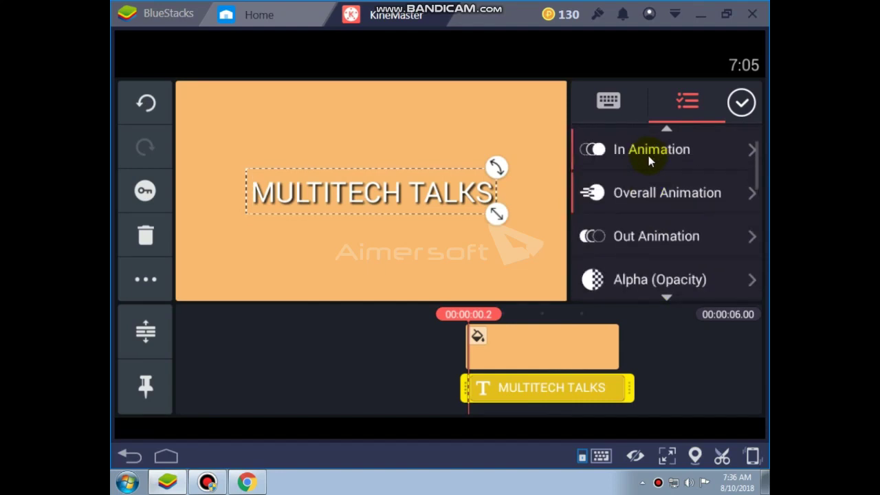
{"action": "left_click", "coordinate": [631, 236]}
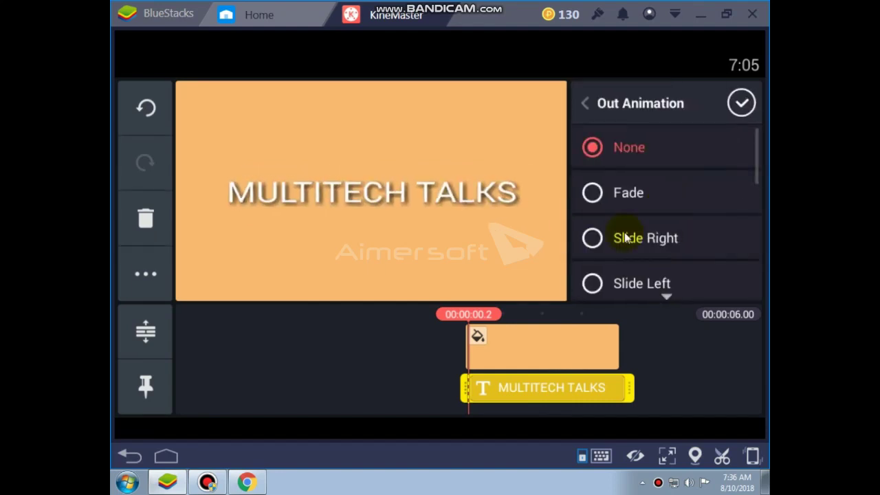
{"action": "left_click", "coordinate": [639, 189]}
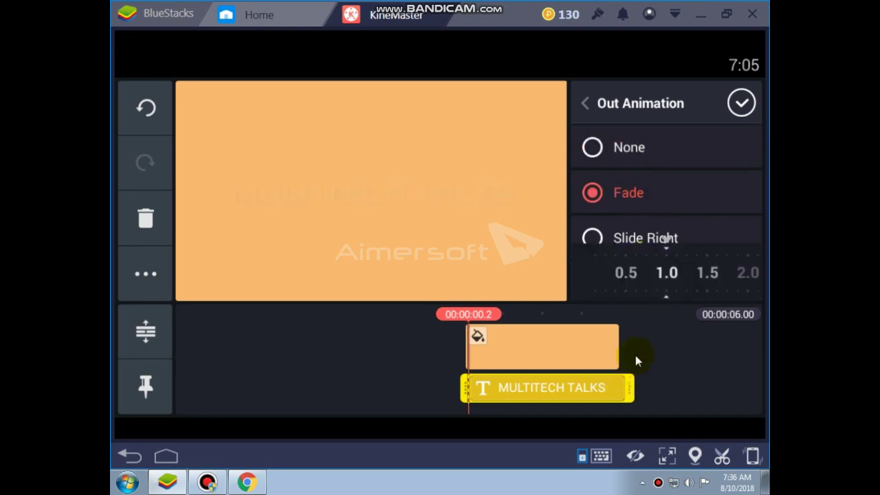
{"action": "left_click", "coordinate": [742, 103]}
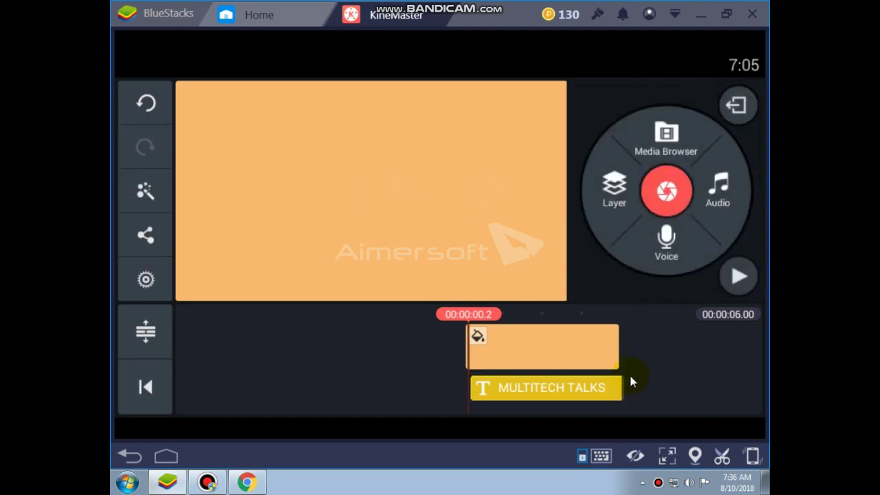
Trim the end of the MULTITECH TALKS text layer so it finishes slightly before the background clip, and preview the result from the start
{"action": "left_click", "coordinate": [619, 390]}
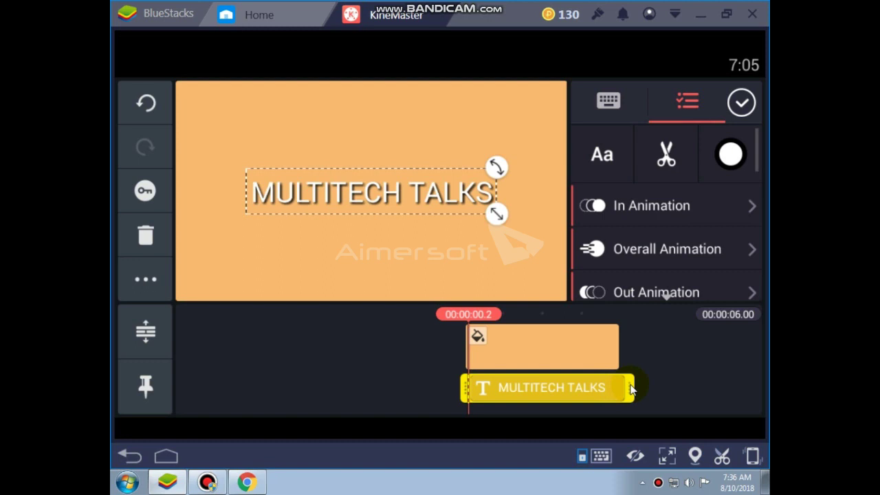
{"action": "left_click_drag", "start_coordinate": [629, 389], "coordinate": [614, 388]}
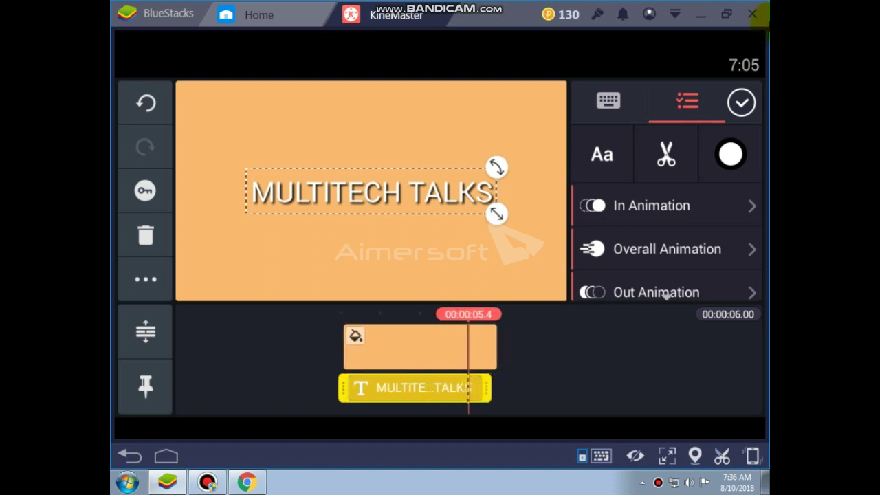
{"action": "left_click", "coordinate": [743, 102]}
{"action": "left_click_drag", "start_coordinate": [536, 340], "coordinate": [701, 346]}
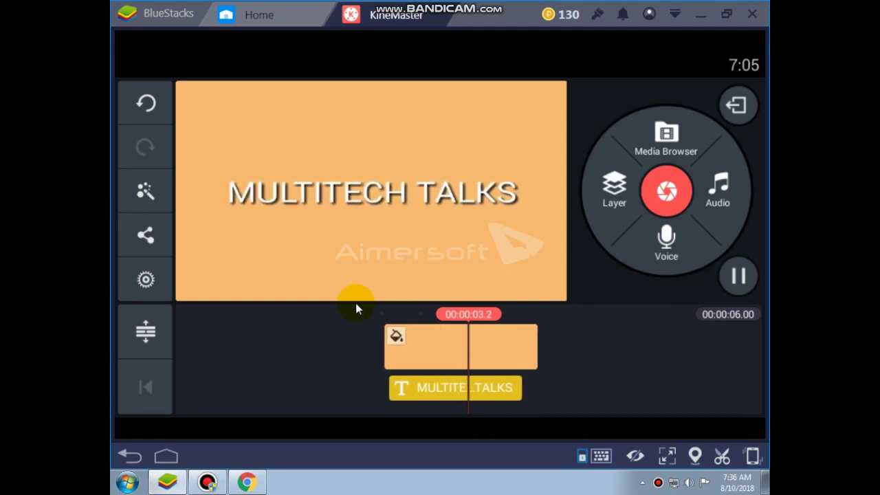
Change the MULTITECH TALKS text's font to Droid Serif Bold Italic from the Android fonts
{"action": "left_click", "coordinate": [408, 395]}
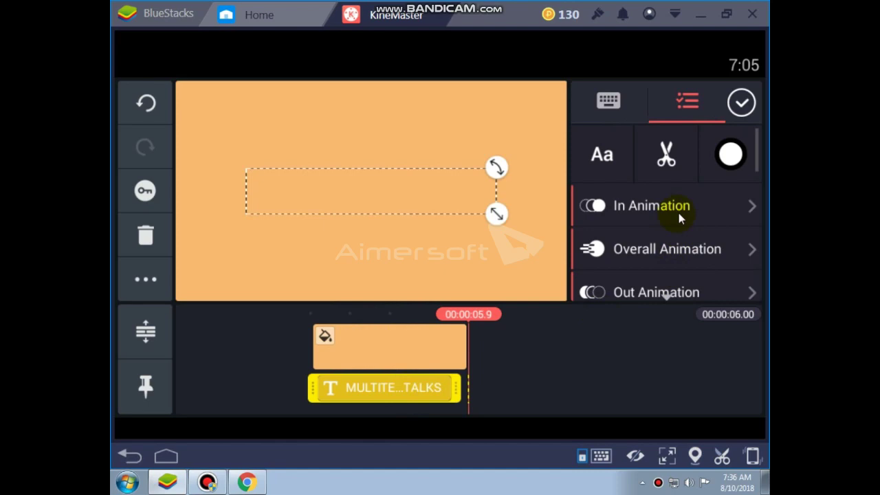
{"action": "left_click", "coordinate": [597, 160]}
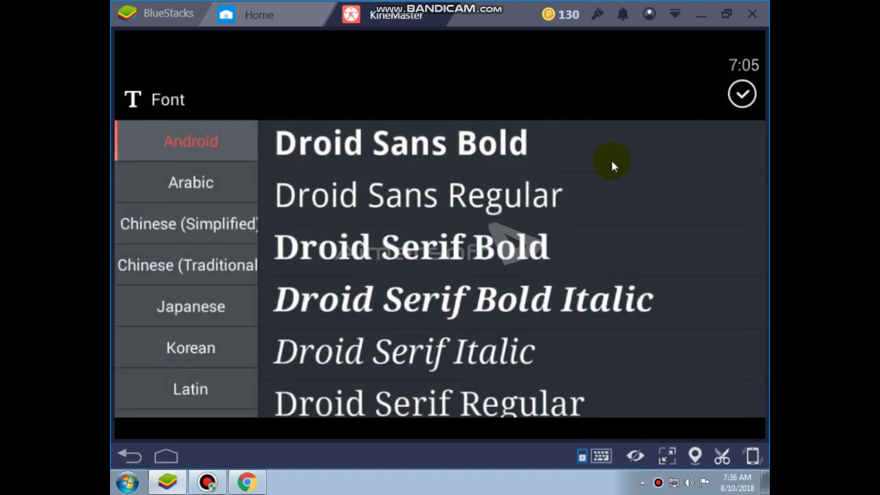
{"action": "left_click_drag", "start_coordinate": [613, 163], "coordinate": [354, 286]}
{"action": "left_click", "coordinate": [393, 285]}
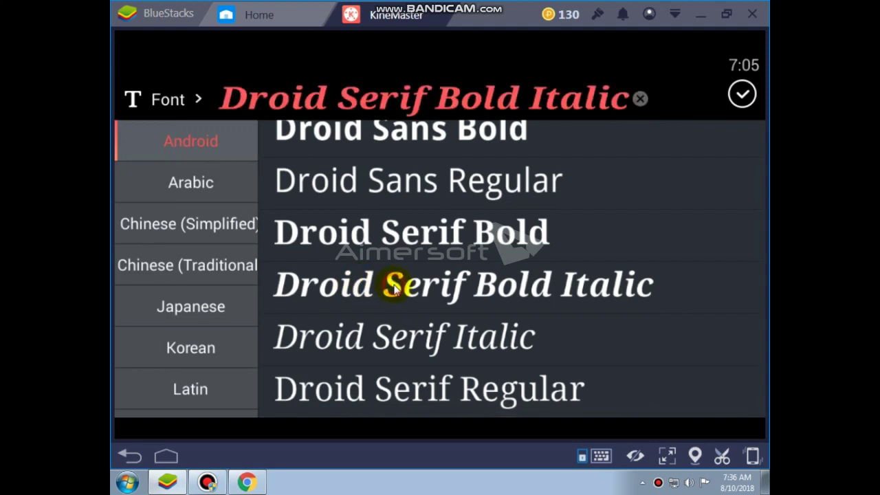
{"action": "left_click", "coordinate": [730, 97]}
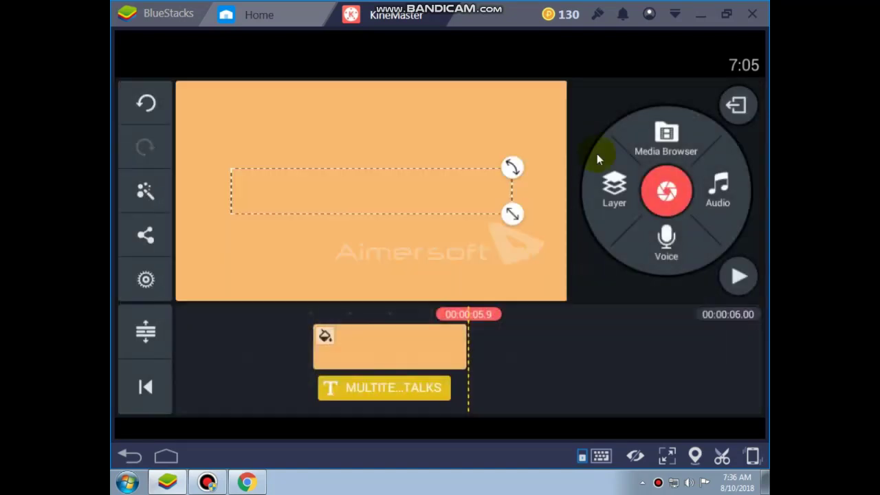
Enable the glow on the MULTITECH TALKS text, set its colour to blue #41A9CE and raise its opacity
{"action": "left_click_drag", "start_coordinate": [527, 373], "coordinate": [588, 361]}
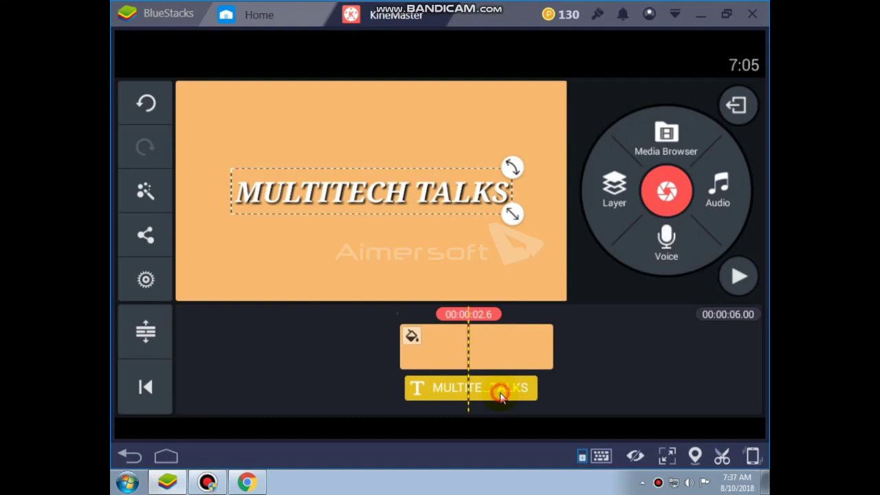
{"action": "left_click", "coordinate": [500, 393]}
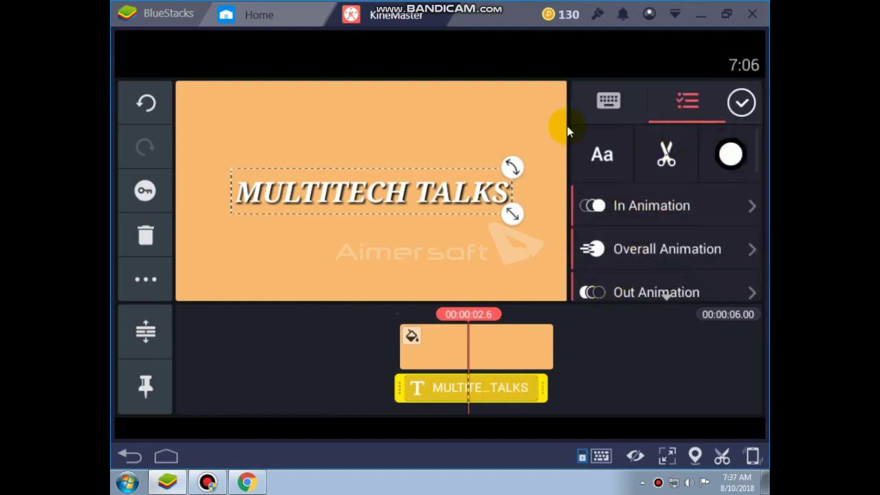
{"action": "scroll", "coordinate": [645, 216], "scroll_direction": "down", "scroll_amount": 5}
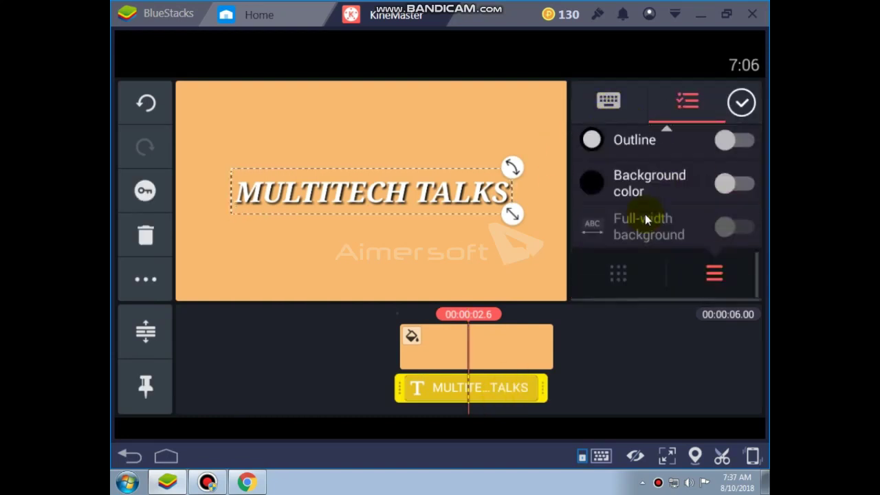
{"action": "scroll", "coordinate": [645, 216], "scroll_direction": "up", "scroll_amount": 2}
{"action": "scroll", "coordinate": [645, 216], "scroll_direction": "up", "scroll_amount": 1}
{"action": "scroll", "coordinate": [645, 217], "scroll_direction": "down", "scroll_amount": 3}
{"action": "scroll", "coordinate": [645, 216], "scroll_direction": "up", "scroll_amount": 3}
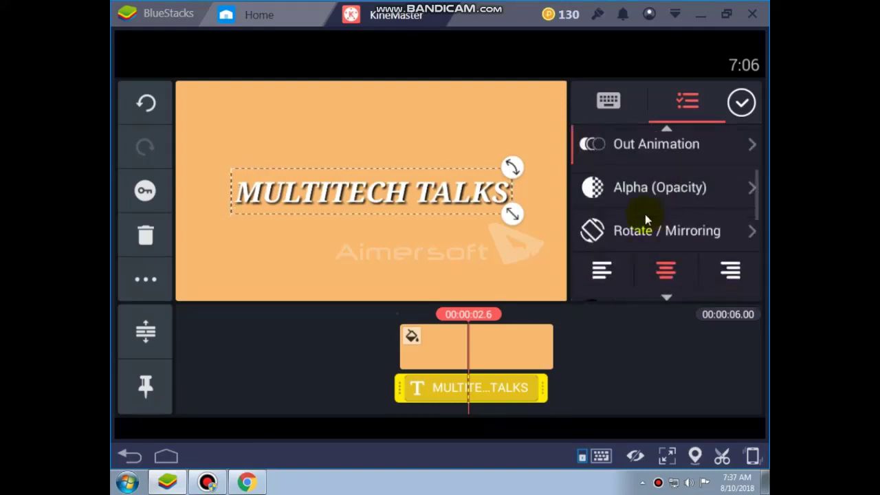
{"action": "scroll", "coordinate": [645, 216], "scroll_direction": "down", "scroll_amount": 3}
{"action": "scroll", "coordinate": [654, 203], "scroll_direction": "down", "scroll_amount": 1}
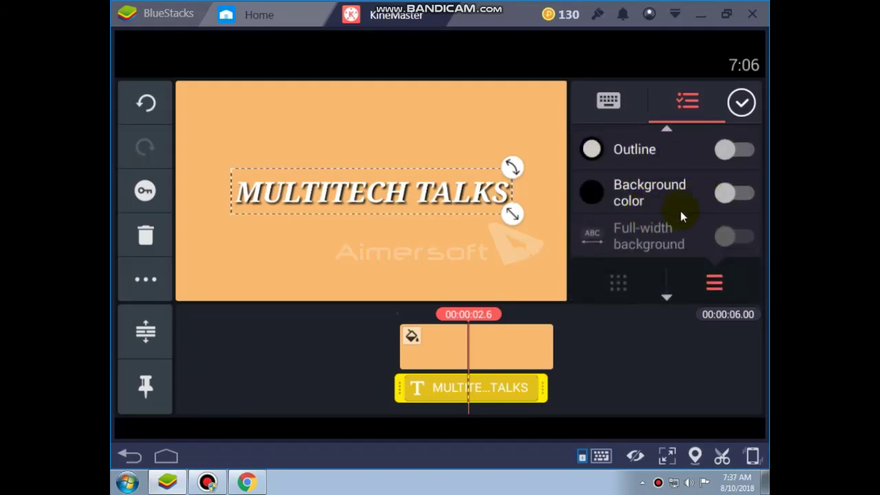
{"action": "scroll", "coordinate": [679, 207], "scroll_direction": "up", "scroll_amount": 3}
{"action": "scroll", "coordinate": [679, 208], "scroll_direction": "up", "scroll_amount": 1}
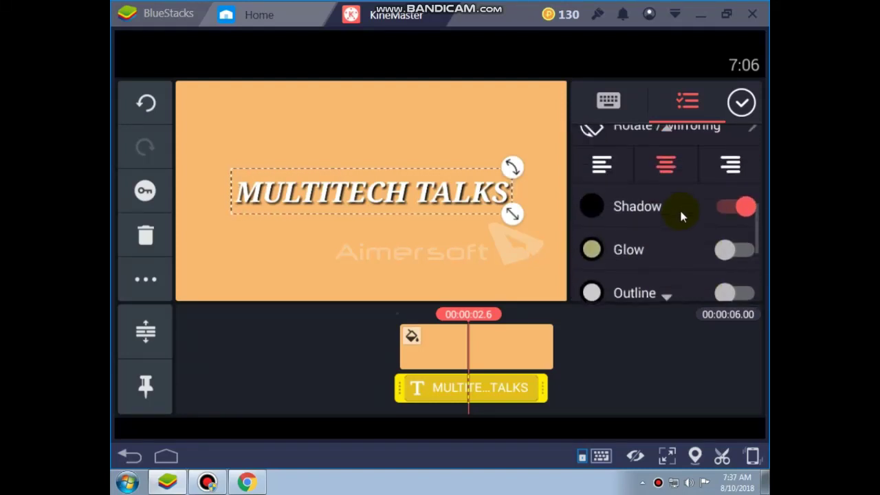
{"action": "left_click", "coordinate": [738, 250]}
{"action": "left_click", "coordinate": [591, 250]}
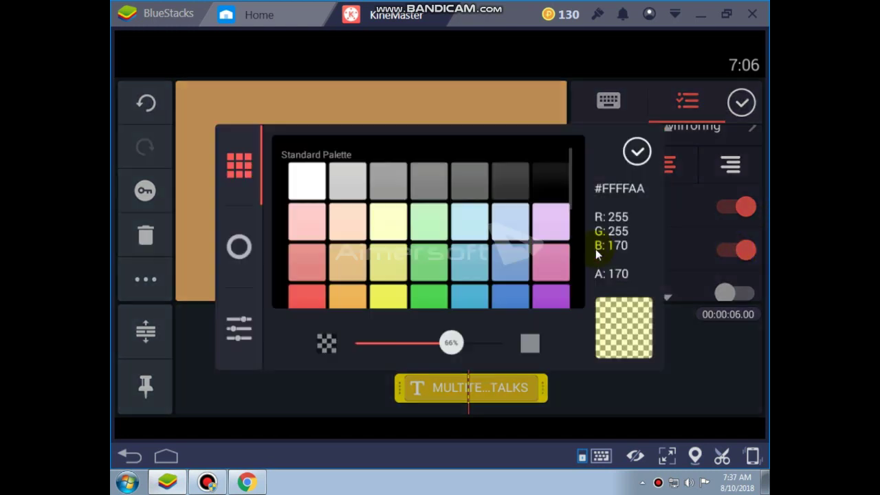
{"action": "left_click", "coordinate": [480, 295]}
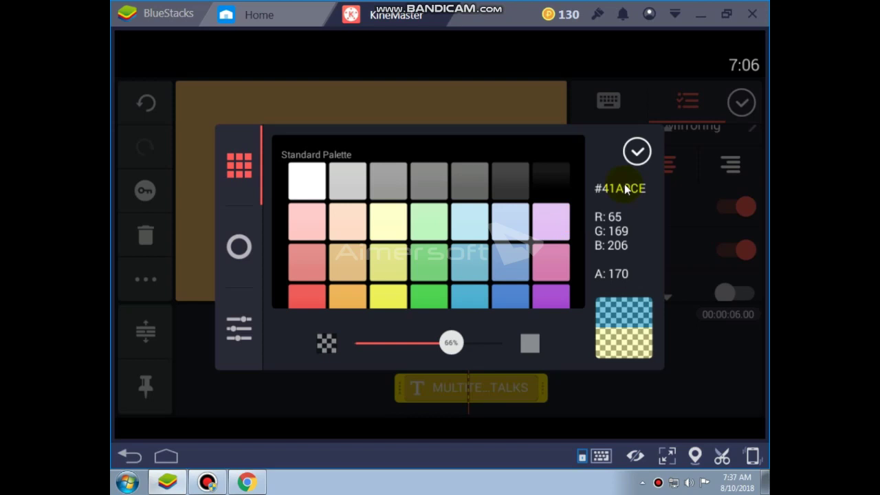
{"action": "left_click_drag", "start_coordinate": [457, 344], "coordinate": [491, 342]}
{"action": "left_click", "coordinate": [636, 152]}
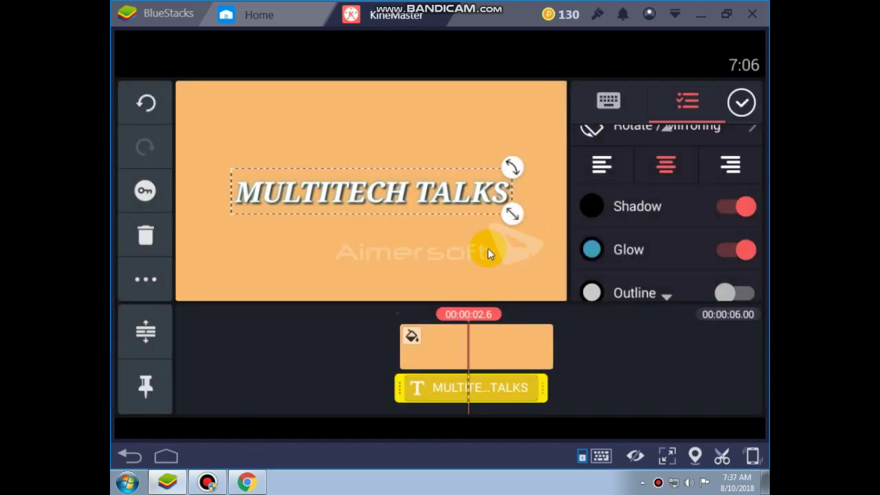
Enlarge the MULTITECH TALKS text slightly on the preview and finish editing the layer
{"action": "left_click_drag", "start_coordinate": [514, 213], "coordinate": [518, 217]}
{"action": "left_click", "coordinate": [588, 176]}
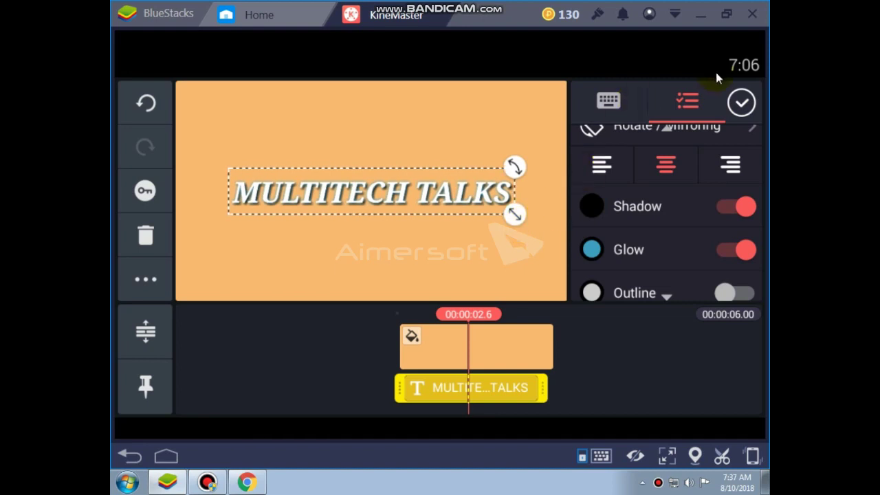
{"action": "left_click", "coordinate": [741, 106]}
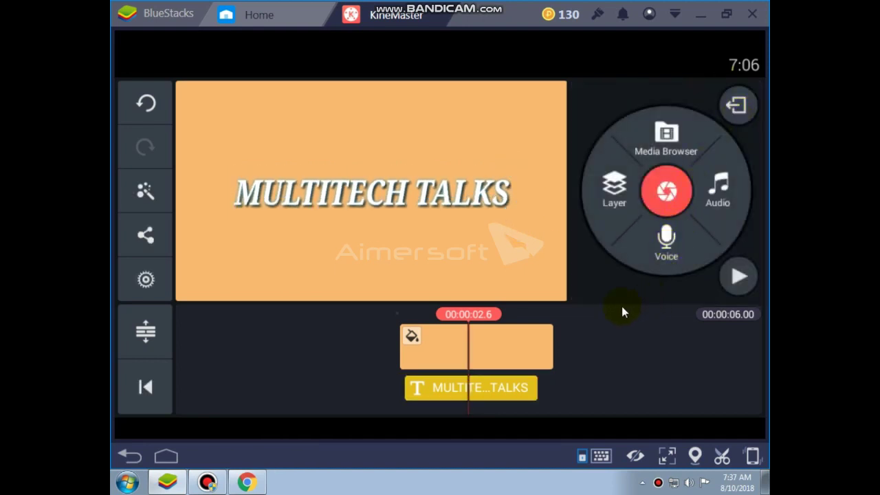
Play the project from the beginning to check the animated title
{"action": "left_click_drag", "start_coordinate": [583, 339], "coordinate": [633, 335]}
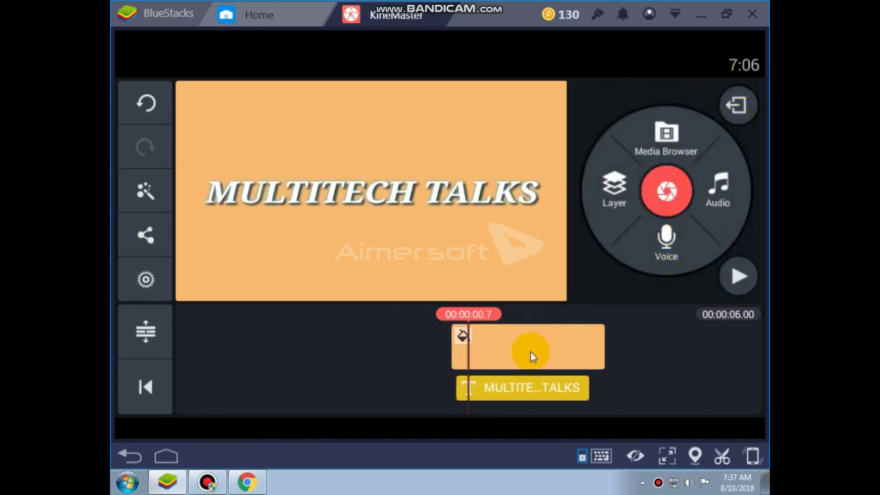
{"action": "left_click_drag", "start_coordinate": [530, 353], "coordinate": [569, 346]}
{"action": "left_click", "coordinate": [748, 281]}
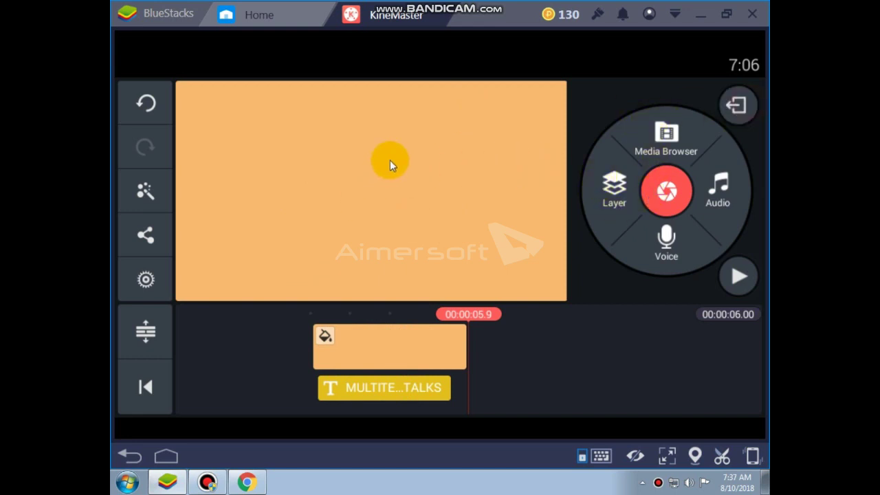
Leave the editor and try to save the Untitled project's video to the gallery in Low Quality (640×360)
{"action": "key", "text": "Escape"}
{"action": "left_click", "coordinate": [499, 149]}
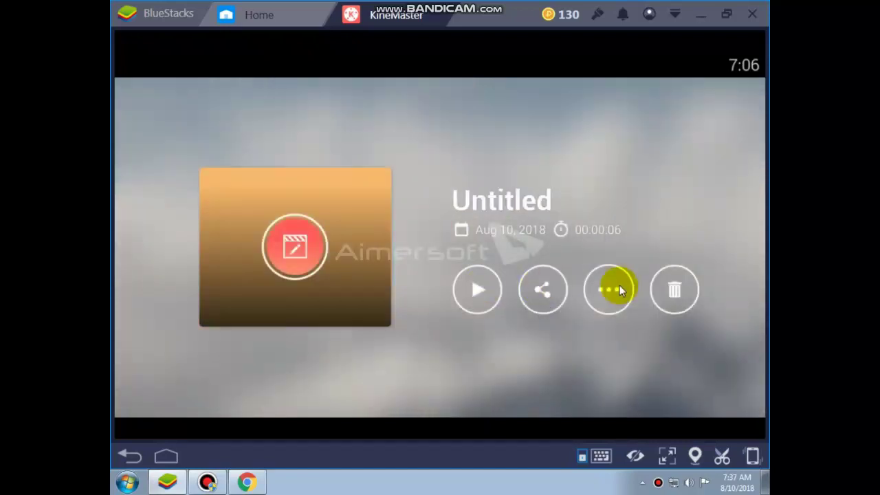
{"action": "left_click", "coordinate": [555, 291]}
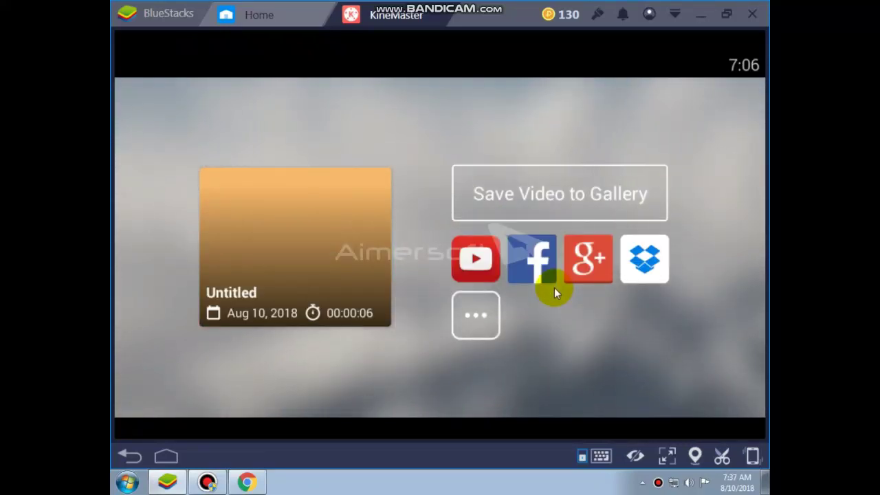
{"action": "left_click", "coordinate": [531, 197]}
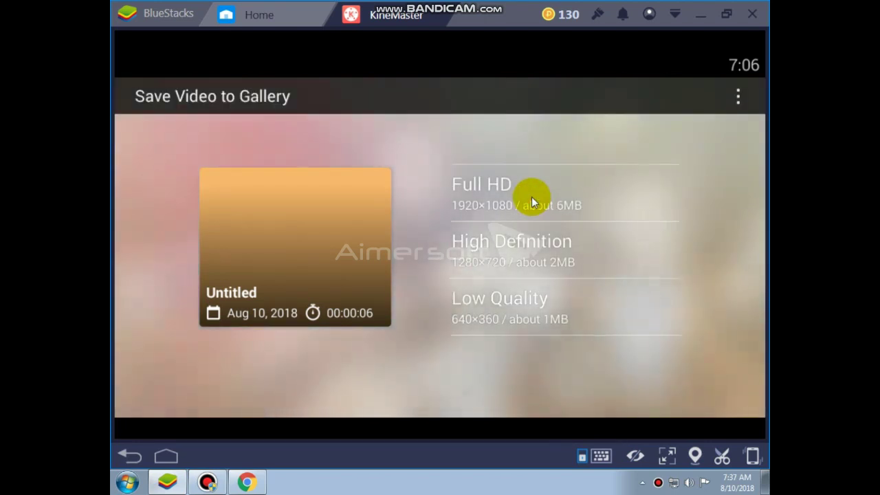
{"action": "left_click", "coordinate": [523, 308]}
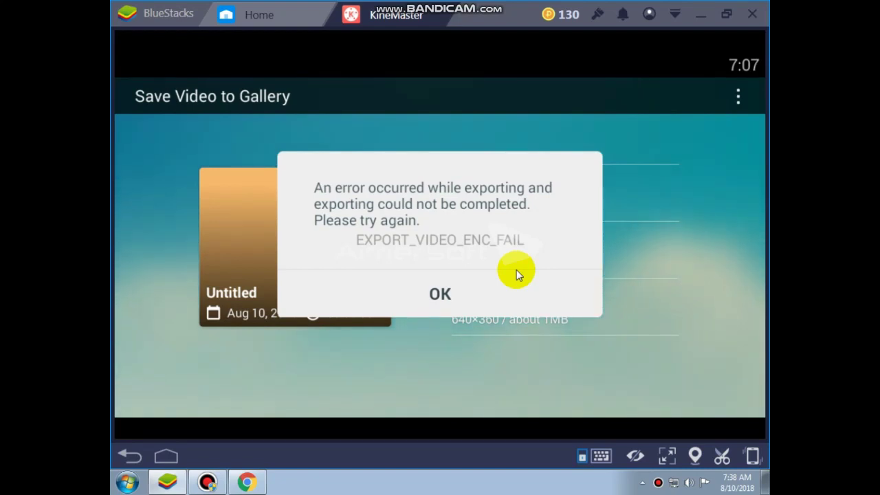
{"action": "left_click", "coordinate": [440, 296]}
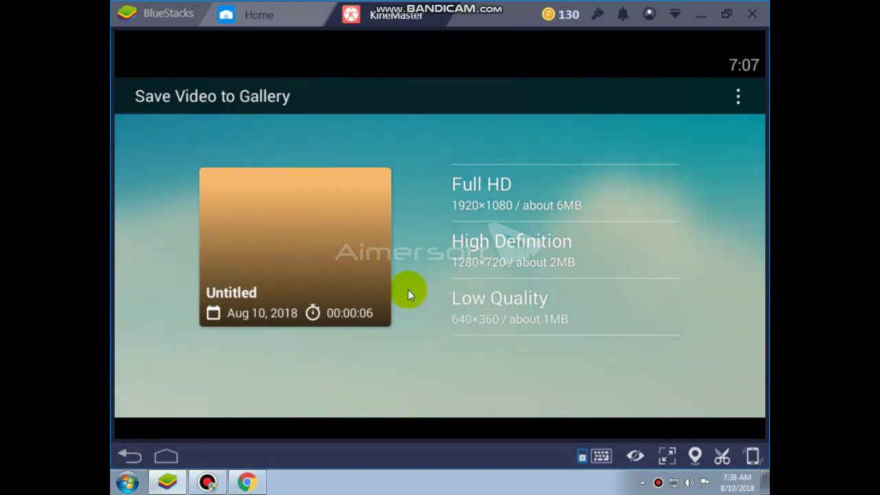
Check the export quality options for YouTube and return to the Untitled project's overview
{"action": "left_click", "coordinate": [129, 456]}
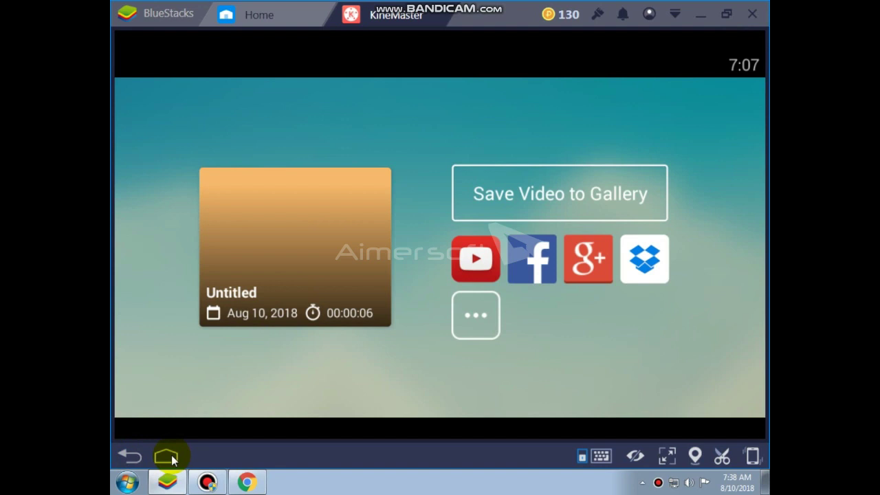
{"action": "left_click", "coordinate": [492, 273]}
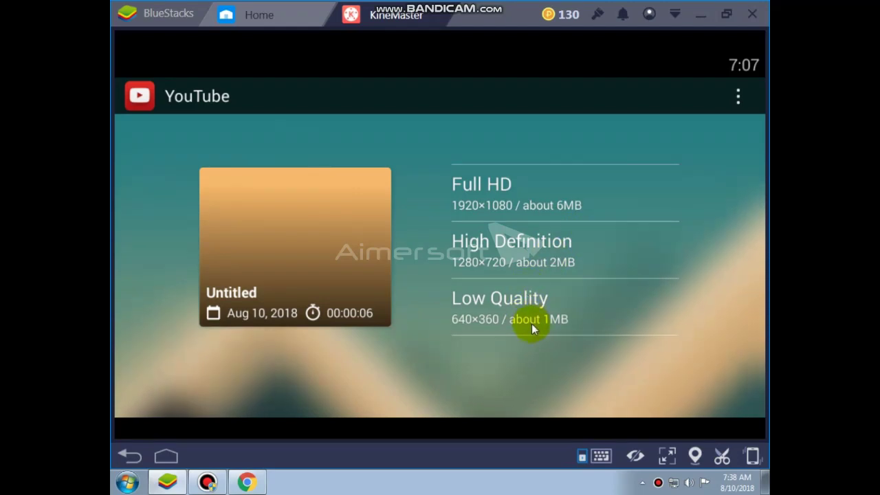
{"action": "left_click", "coordinate": [129, 456]}
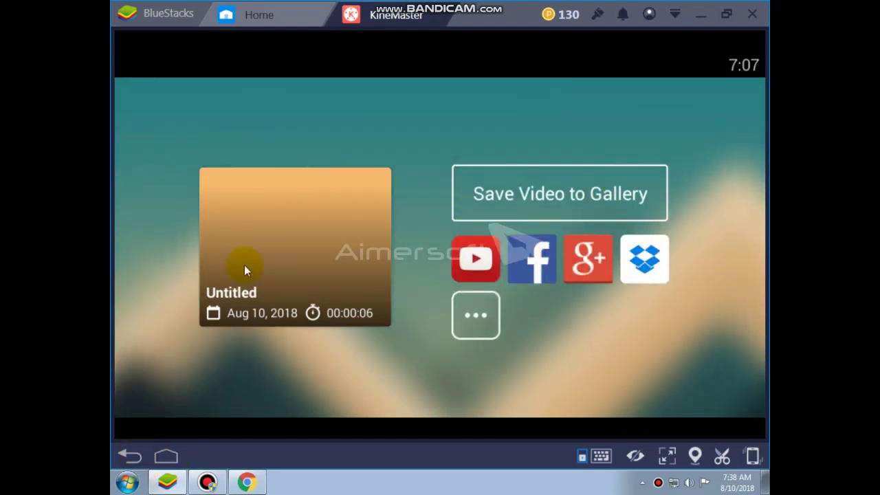
{"action": "left_click", "coordinate": [130, 455]}
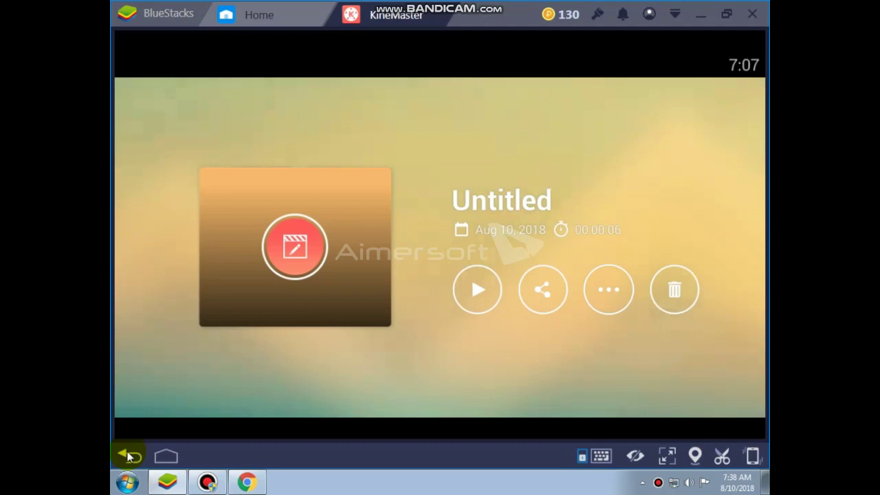
Play back the Untitled project from its overview page
{"action": "left_click", "coordinate": [481, 292]}
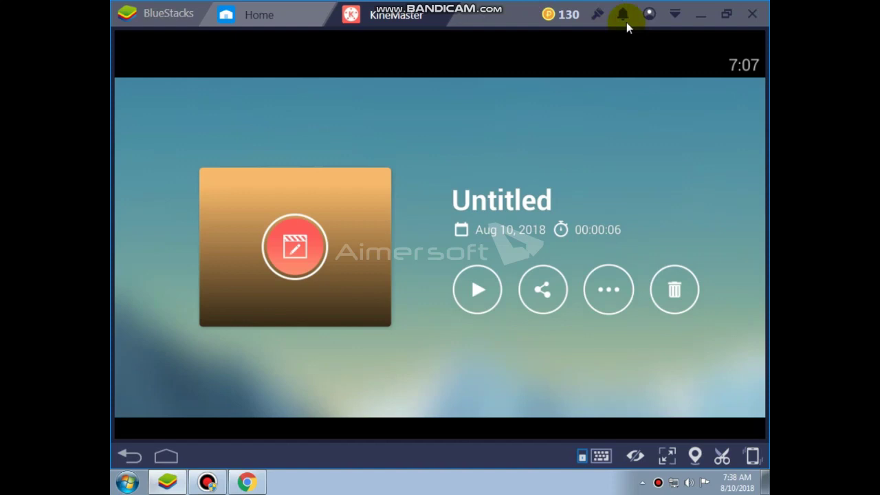
{"action": "left_click", "coordinate": [340, 84]}
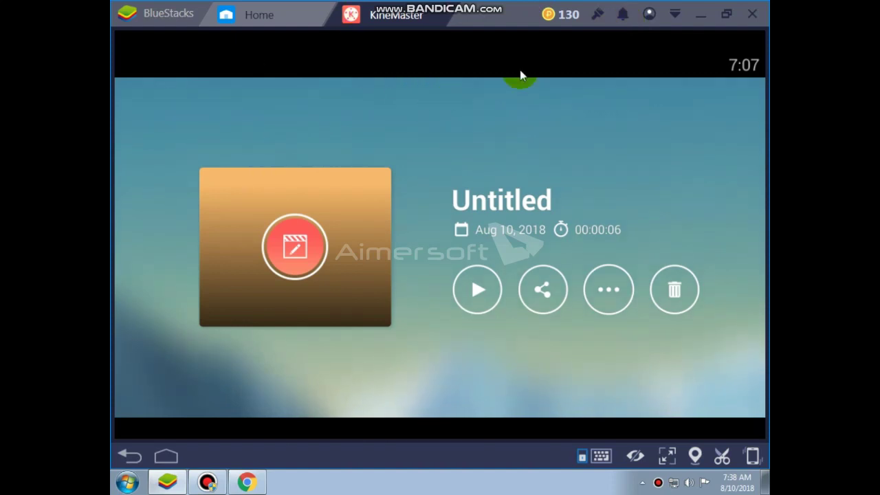
Close the BlueStacks emulator and confirm the exit
{"action": "left_click", "coordinate": [764, 18]}
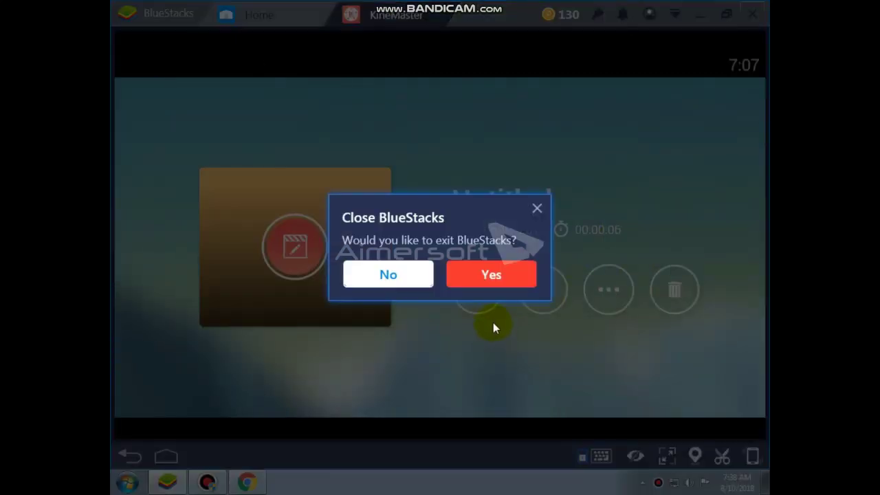
{"action": "left_click", "coordinate": [499, 269]}
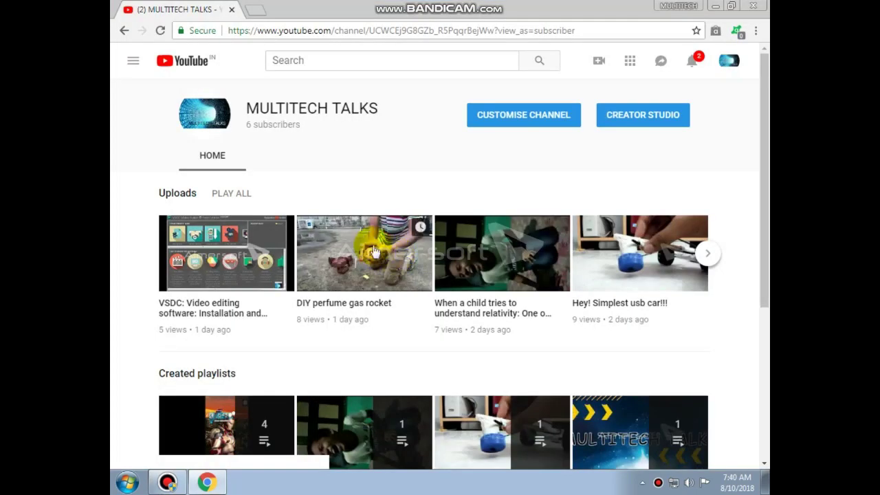
Look through the uploads and playlists on the MULTITECH TALKS YouTube channel page in Chrome
{"action": "scroll", "coordinate": [363, 236], "scroll_direction": "down", "scroll_amount": 4}
{"action": "scroll", "coordinate": [369, 238], "scroll_direction": "up", "scroll_amount": 5}
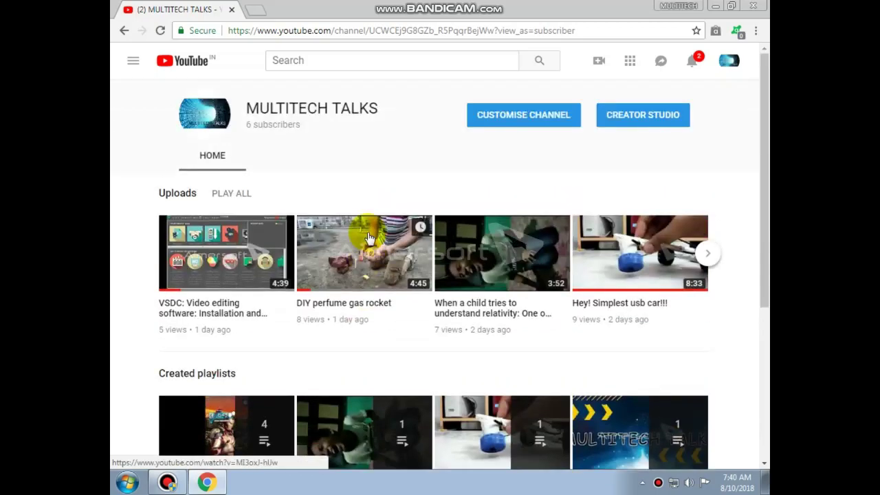